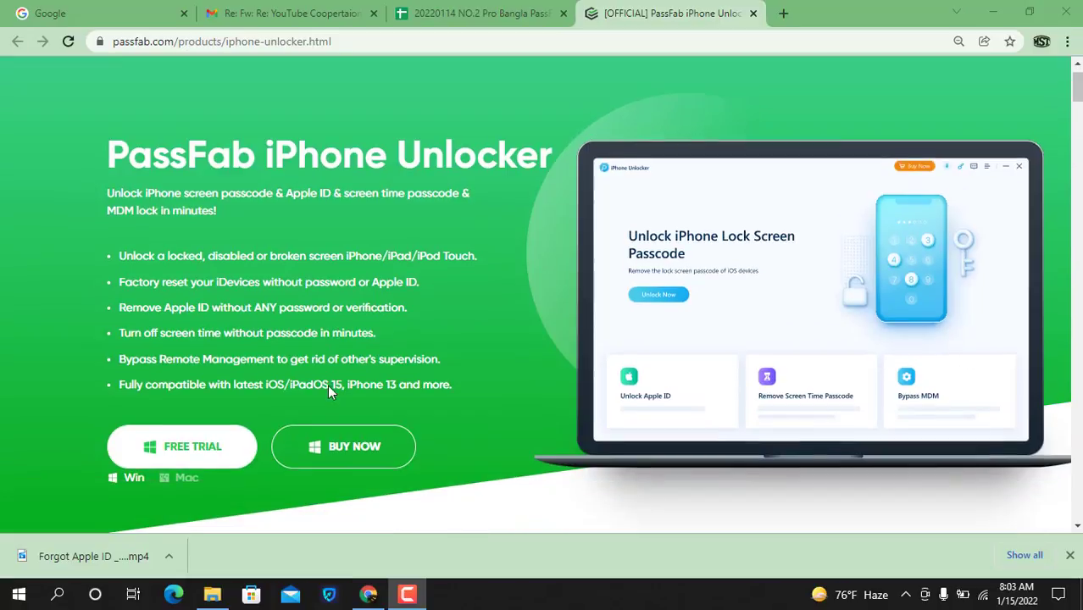
Scroll down the PassFab iPhone Unlocker product page in Chrome
{"action": "scroll", "coordinate": [327, 385], "scroll_direction": "down", "scroll_amount": 1}
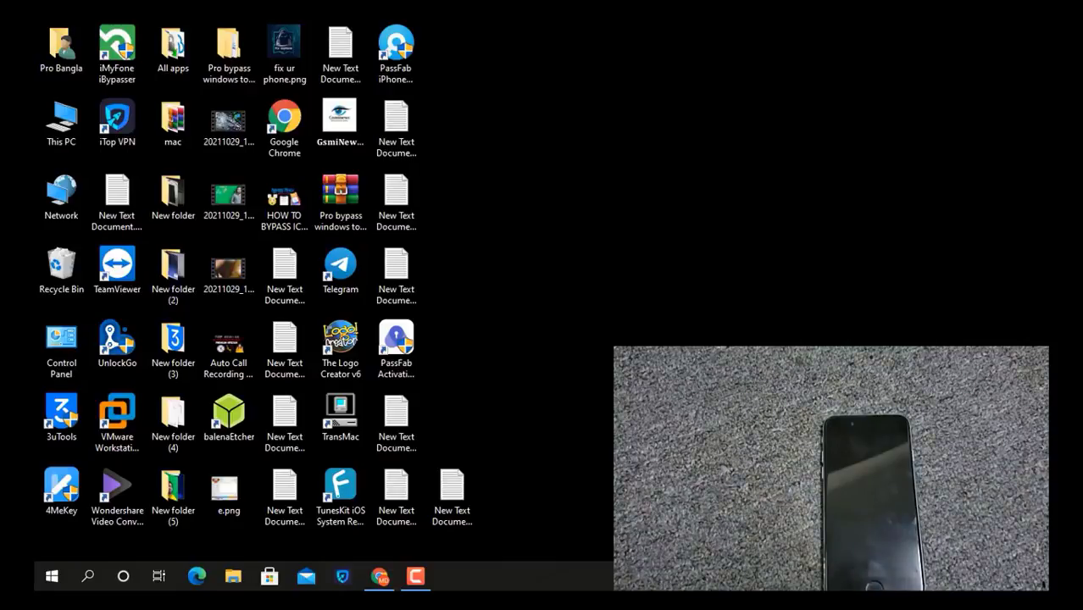
Launch PassFab iPhone Unlocker and start Unlock iOS Screen through to the recovery-mode instructions
{"action": "double_click", "coordinate": [414, 49]}
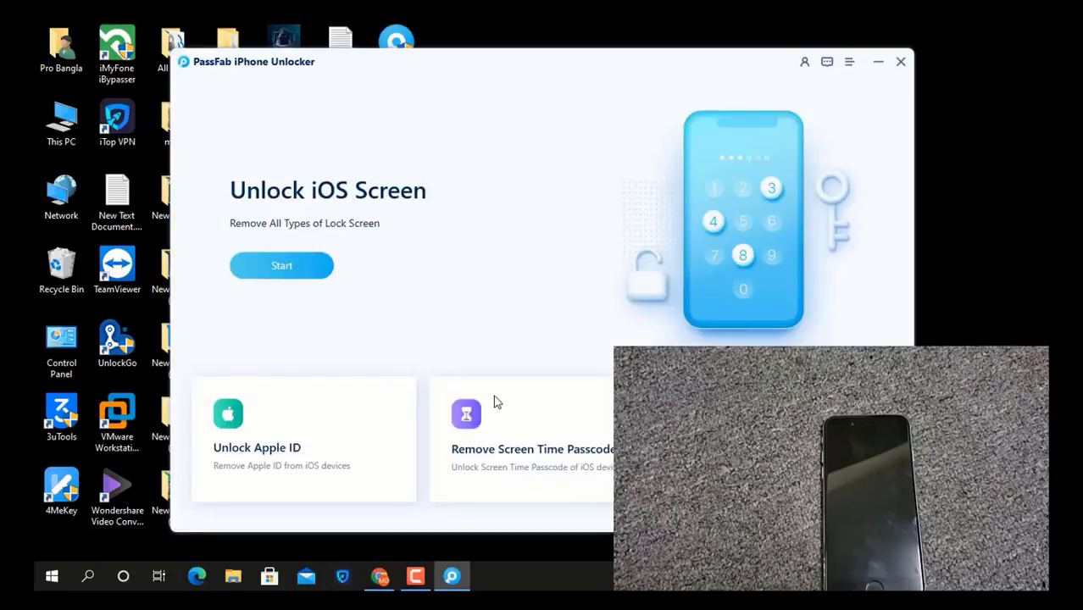
{"action": "left_click", "coordinate": [289, 275]}
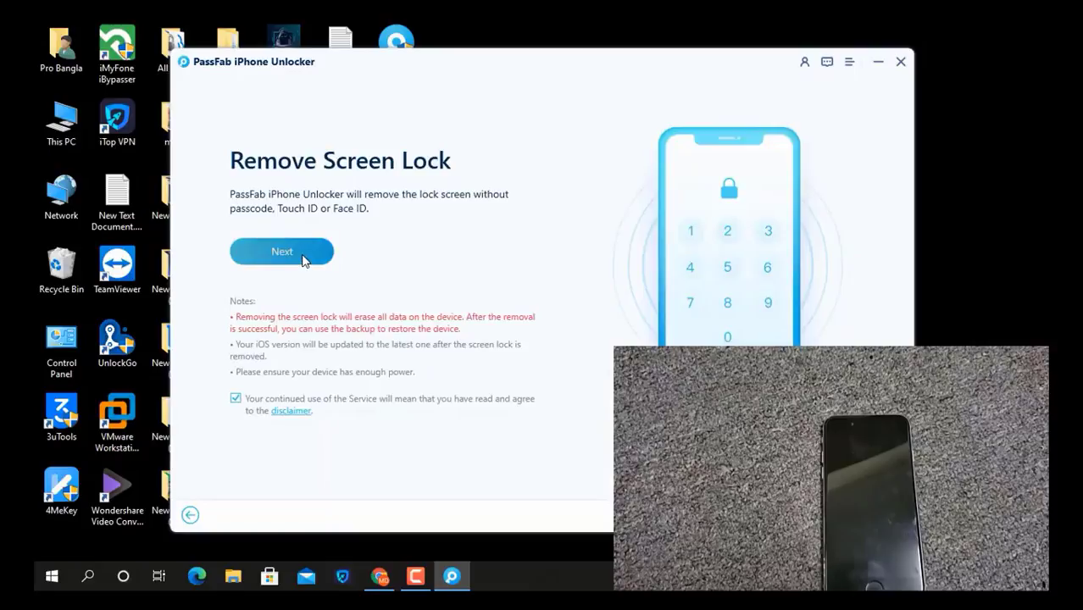
{"action": "left_click", "coordinate": [304, 258]}
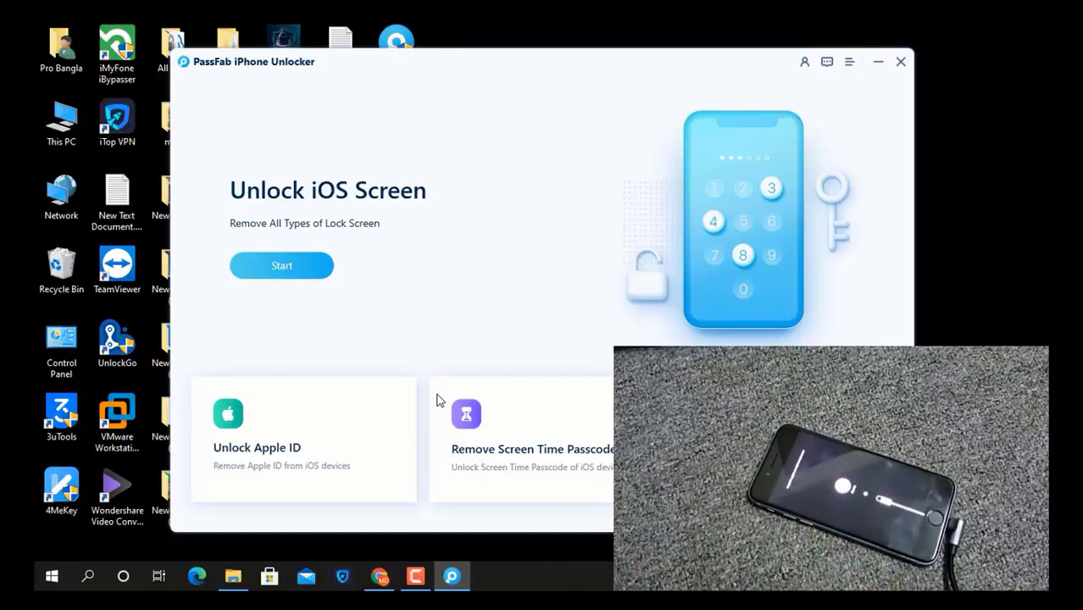
Restart lock-screen removal and download the iPhone 6 iOS 12.5.5 firmware package
{"action": "left_click", "coordinate": [268, 278]}
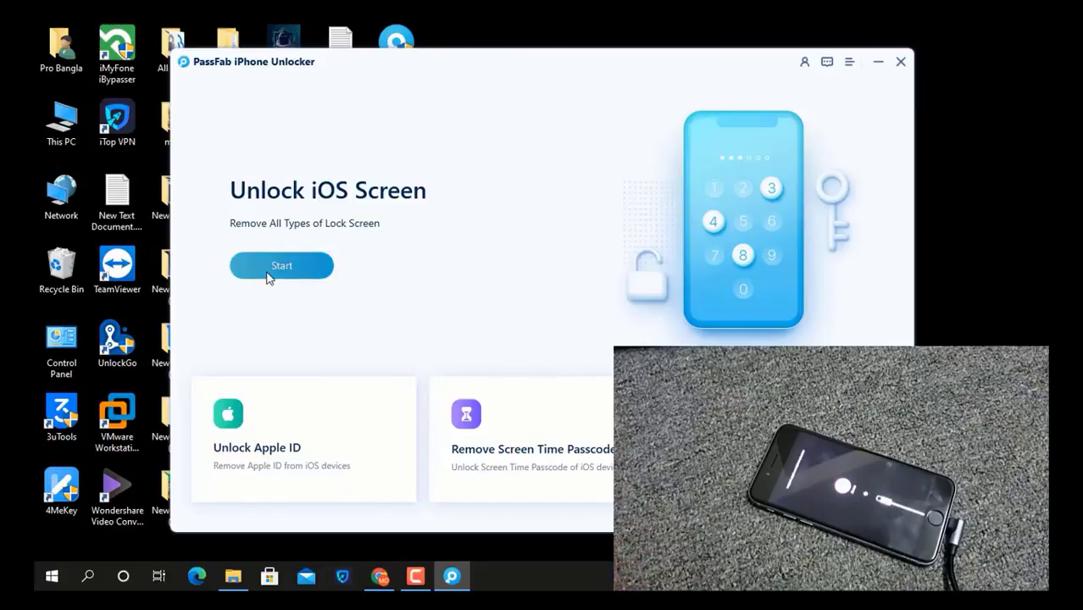
{"action": "left_click", "coordinate": [290, 244]}
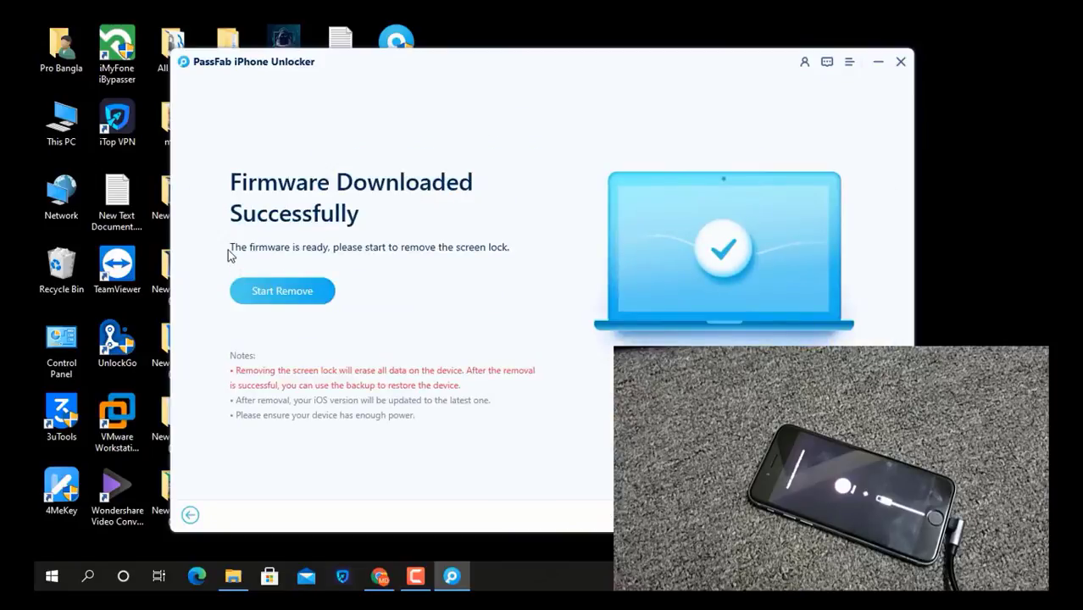
Start removing the iPhone's screen lock with Start Remove
{"action": "left_click", "coordinate": [258, 295]}
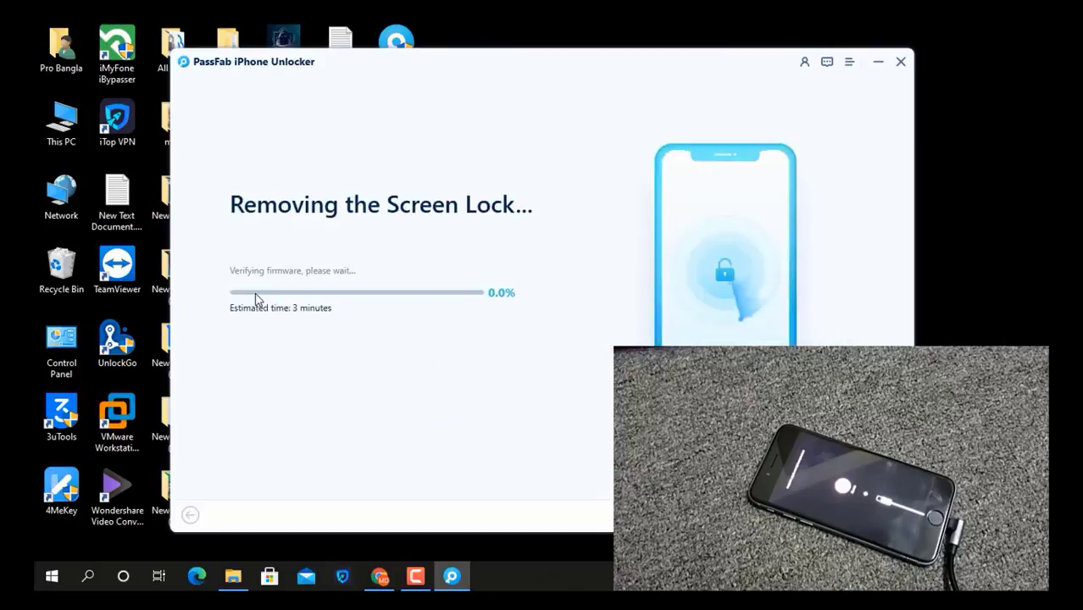